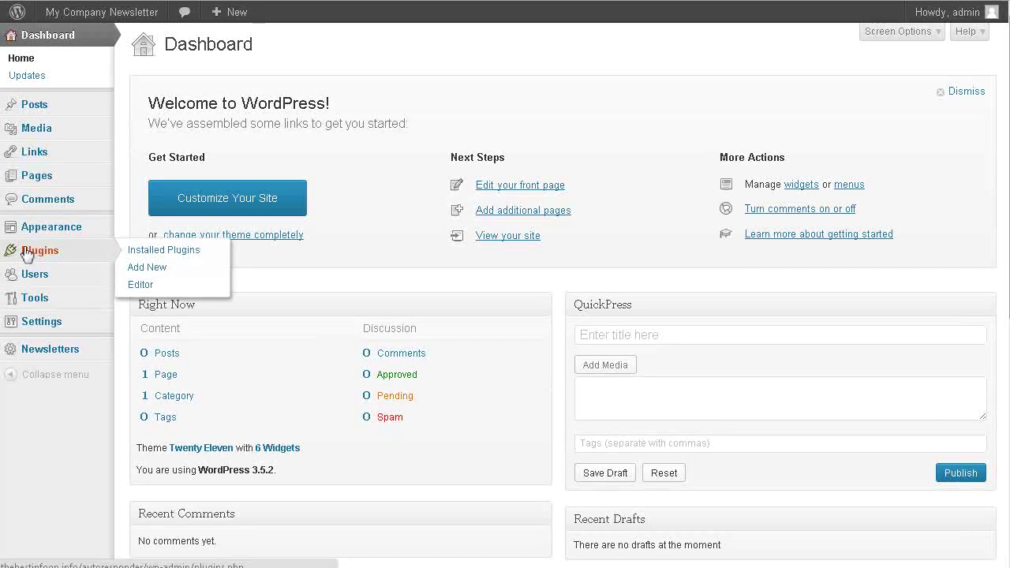
Search the plugin directory for "wp-db backup", and install and activate the WP-DB-Backup plugin
{"action": "left_click", "coordinate": [87, 255]}
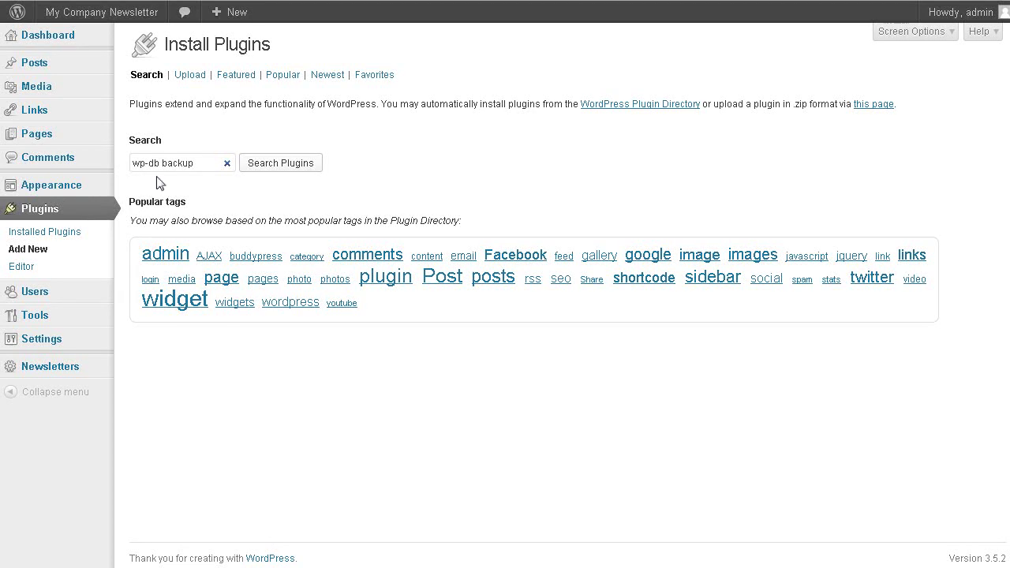
{"action": "left_click", "coordinate": [270, 167]}
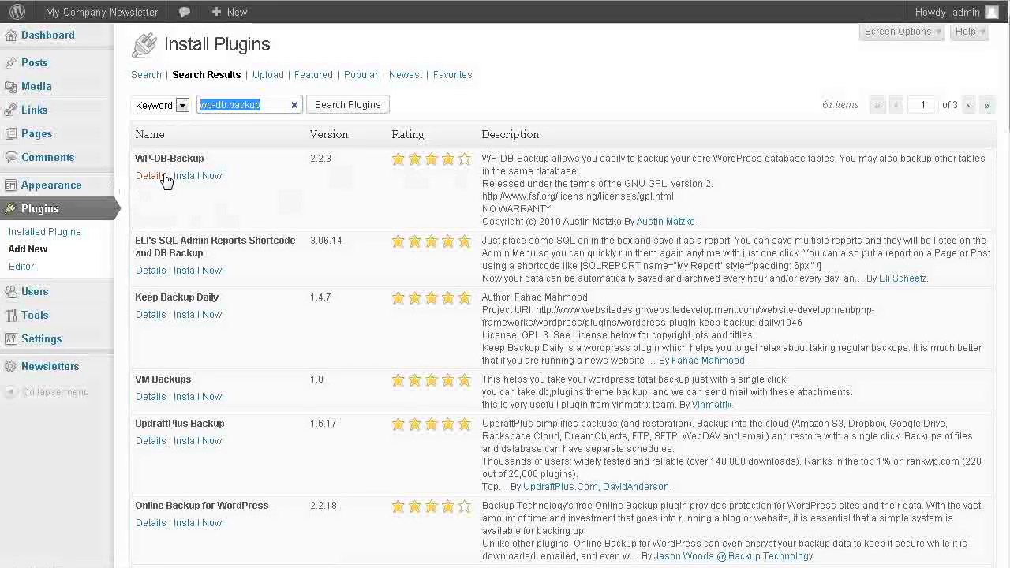
{"action": "left_click", "coordinate": [197, 175]}
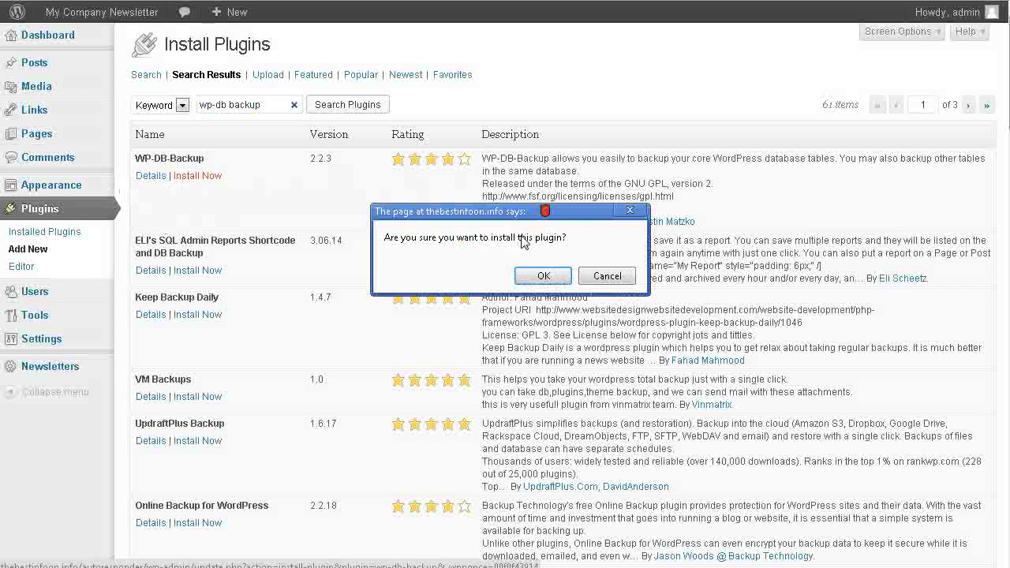
{"action": "left_click", "coordinate": [544, 275]}
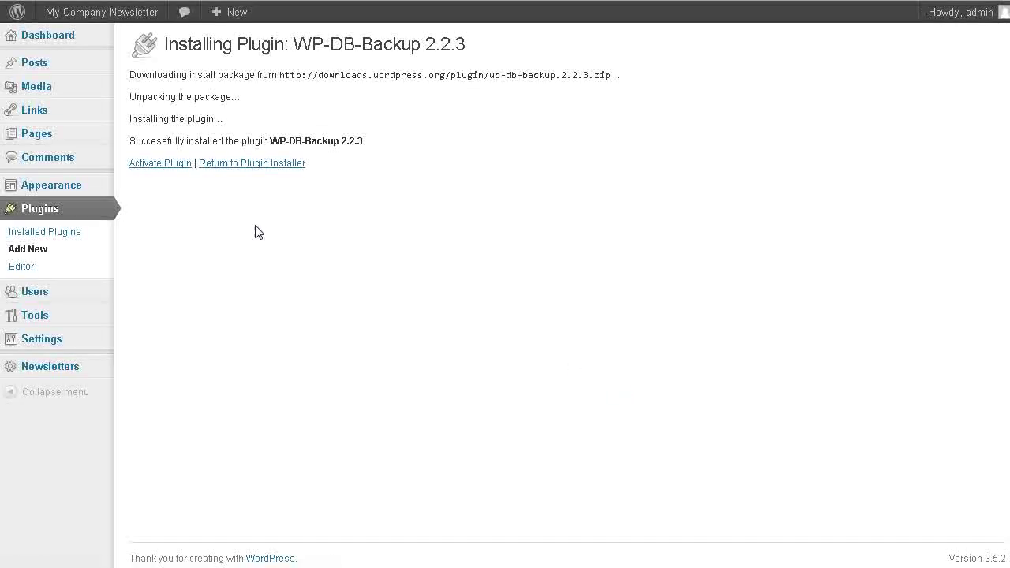
{"action": "left_click", "coordinate": [162, 164]}
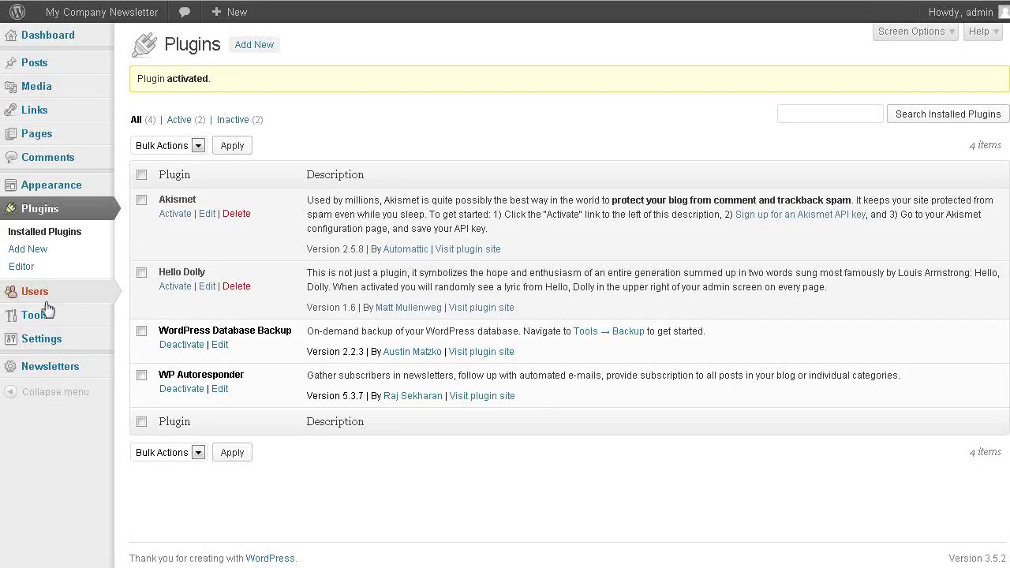
Open the Backup tool and include all optional tables, from wp_wpr_autoresponder_messages through wp_wpr_subscription_form, in the immediate backup
{"action": "mouse_move", "coordinate": [37, 317]}
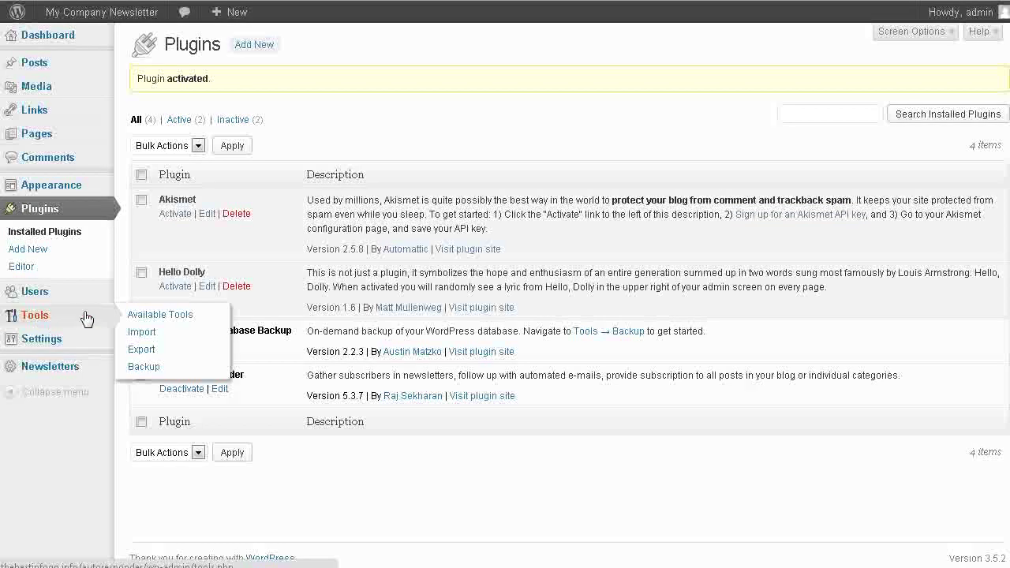
{"action": "left_click", "coordinate": [144, 367]}
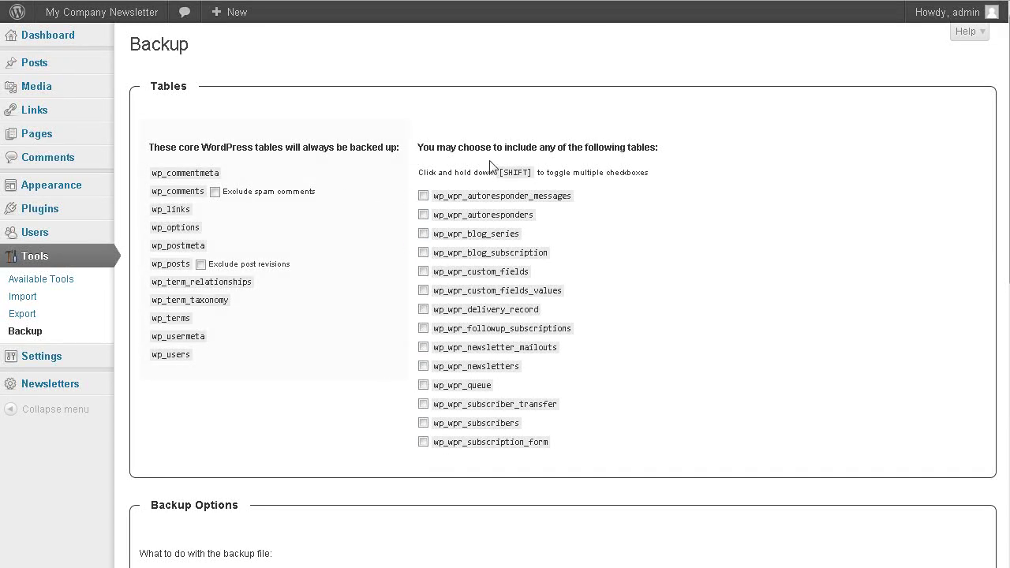
{"action": "left_click", "coordinate": [425, 197]}
{"action": "left_click", "coordinate": [424, 216]}
{"action": "left_click", "coordinate": [423, 235]}
{"action": "left_click", "coordinate": [423, 272]}
{"action": "left_click", "coordinate": [424, 291]}
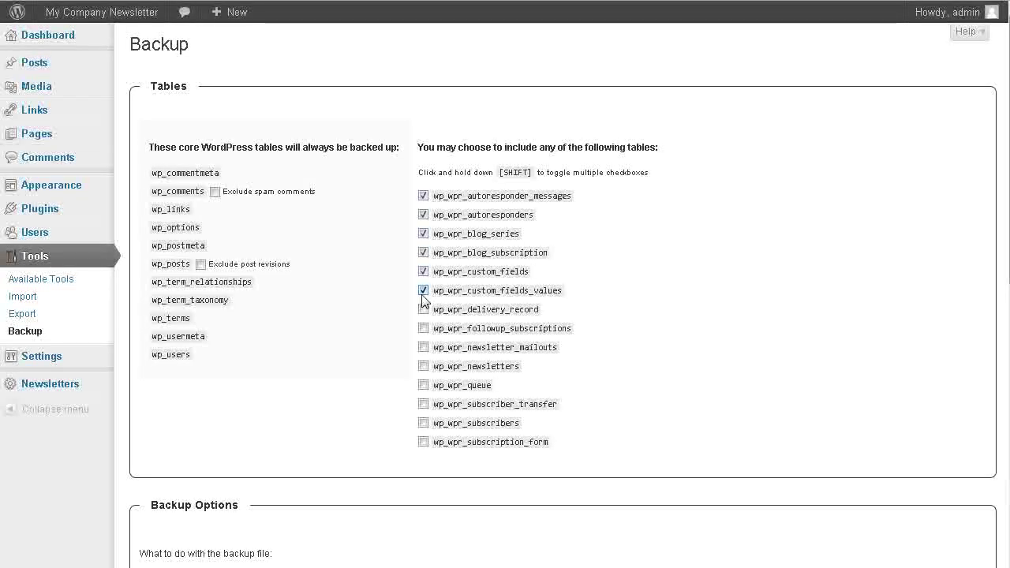
{"action": "left_click", "coordinate": [424, 310]}
{"action": "left_click", "coordinate": [424, 329]}
{"action": "left_click", "coordinate": [424, 348]}
{"action": "left_click", "coordinate": [424, 367]}
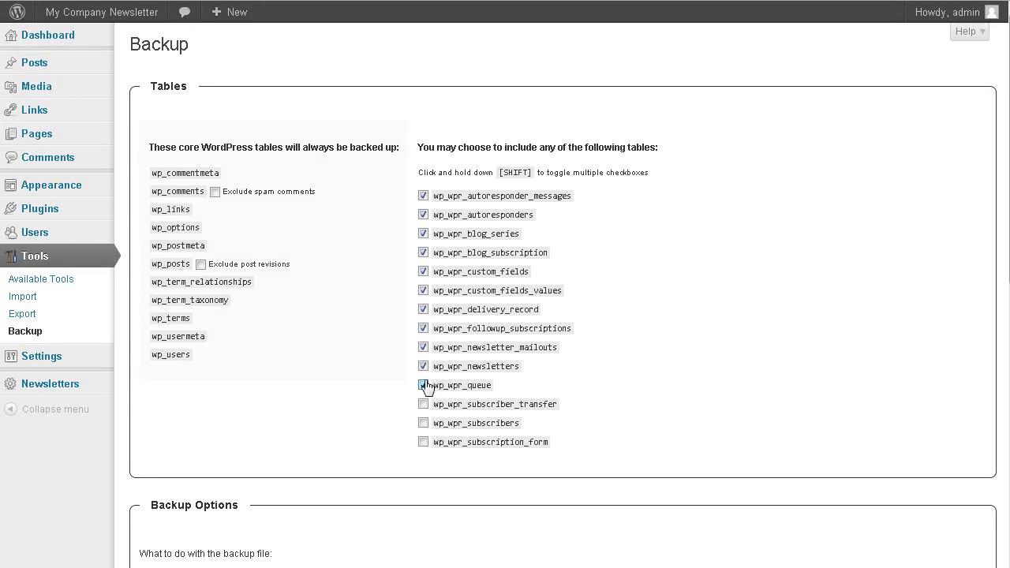
{"action": "left_click", "coordinate": [424, 404]}
{"action": "left_click", "coordinate": [424, 423]}
{"action": "left_click", "coordinate": [424, 442]}
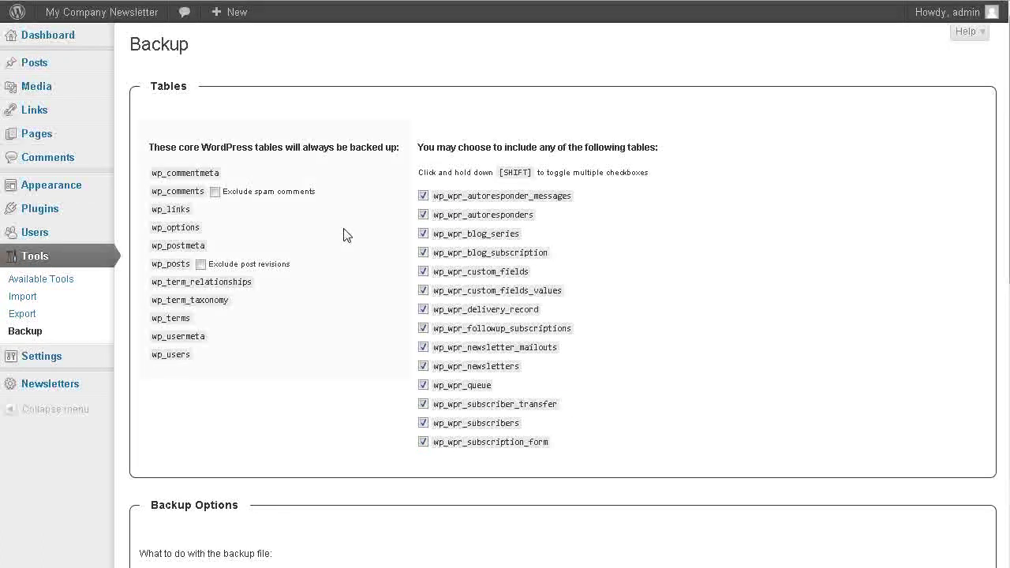
Set the immediate backup to be emailed, replacing the default address with the recipient's e-mail address
{"action": "scroll", "coordinate": [320, 199], "scroll_direction": "down", "scroll_amount": 2}
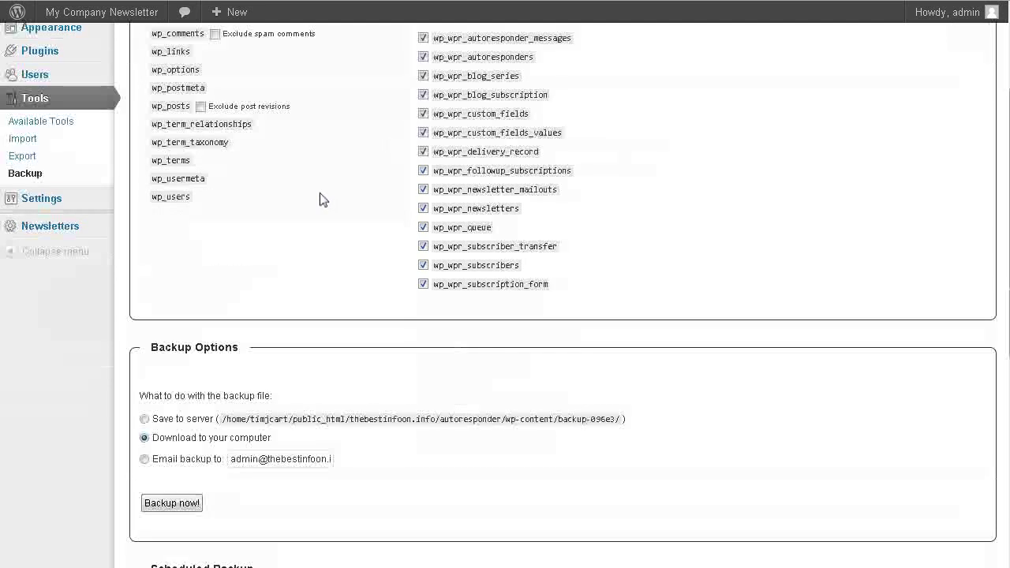
{"action": "scroll", "coordinate": [319, 199], "scroll_direction": "down", "scroll_amount": 2}
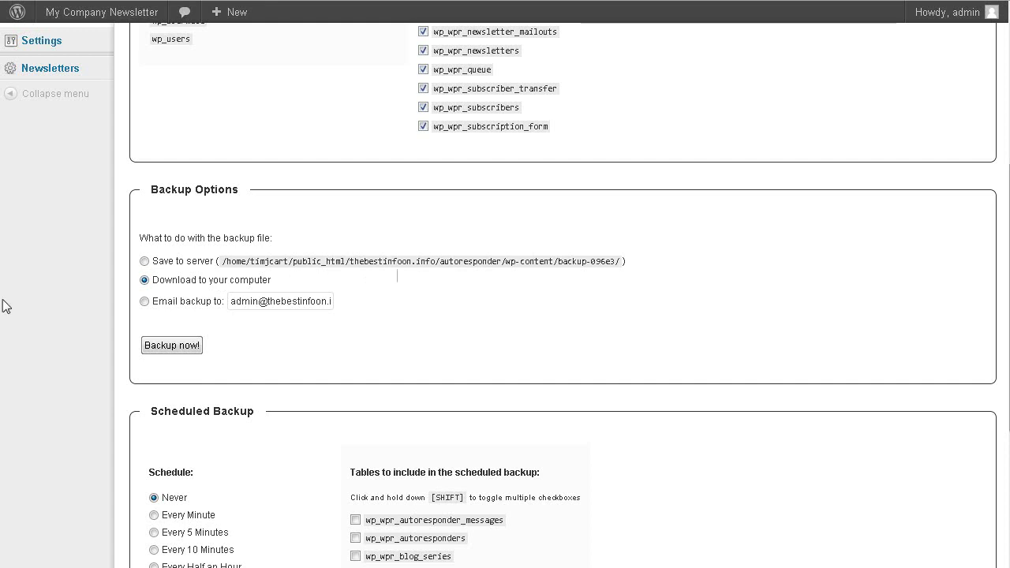
{"action": "left_click", "coordinate": [180, 345]}
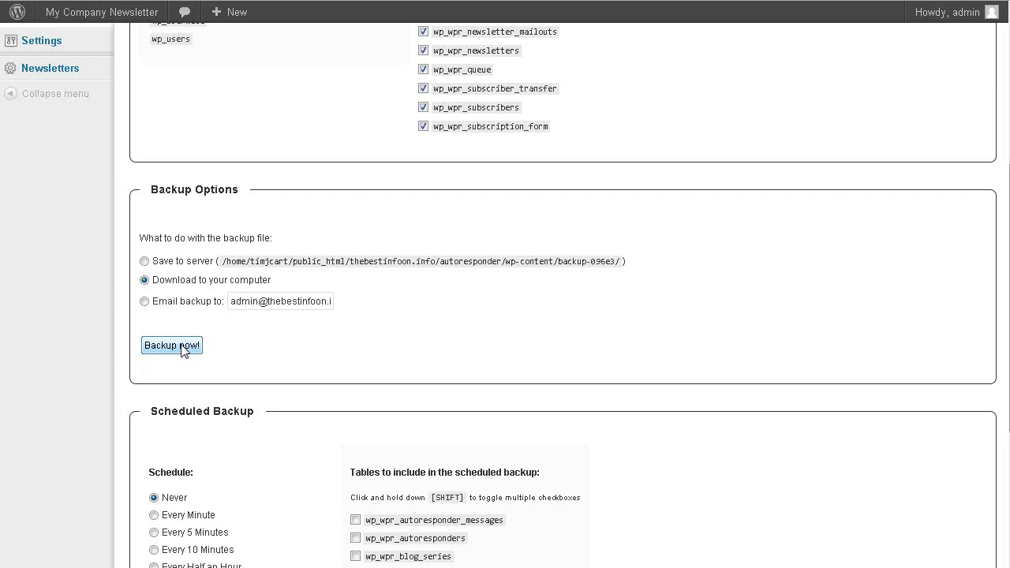
{"action": "left_click", "coordinate": [144, 301]}
{"action": "left_click_drag", "start_coordinate": [230, 300], "coordinate": [270, 301]}
{"action": "left_click_drag", "start_coordinate": [352, 300], "coordinate": [618, 316]}
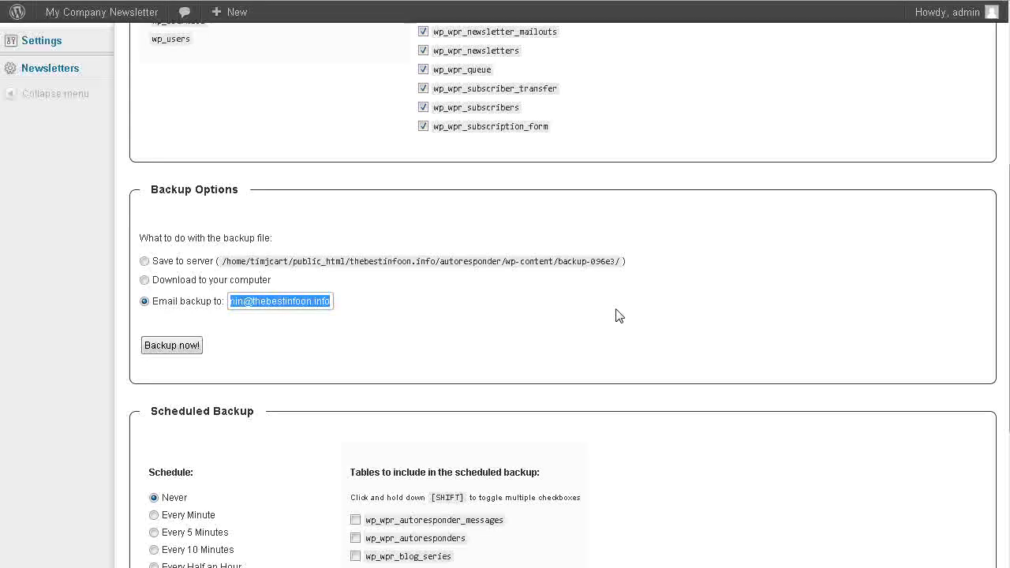
{"action": "left_click", "coordinate": [670, 321]}
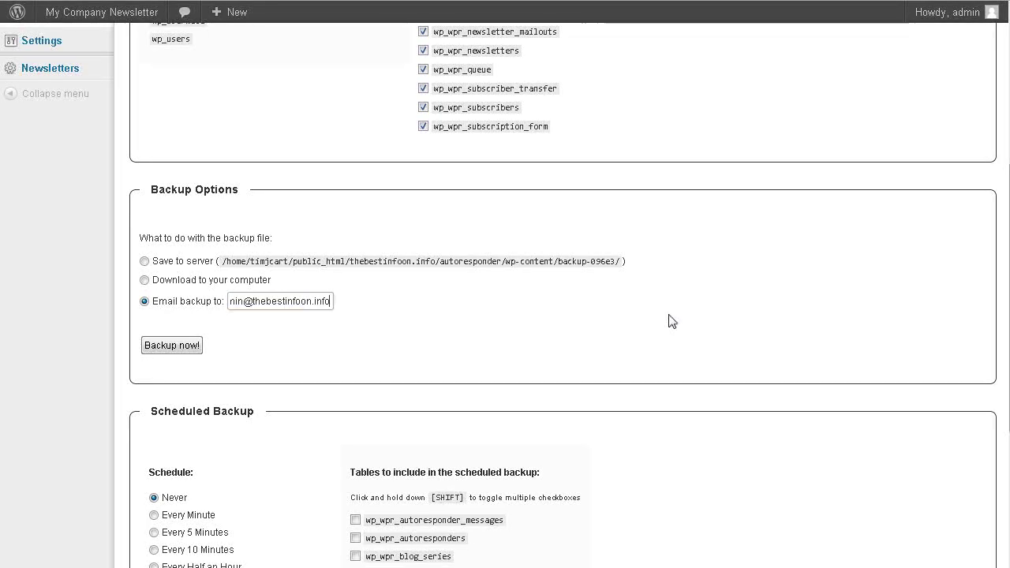
{"action": "key", "text": "ctrl+v"}
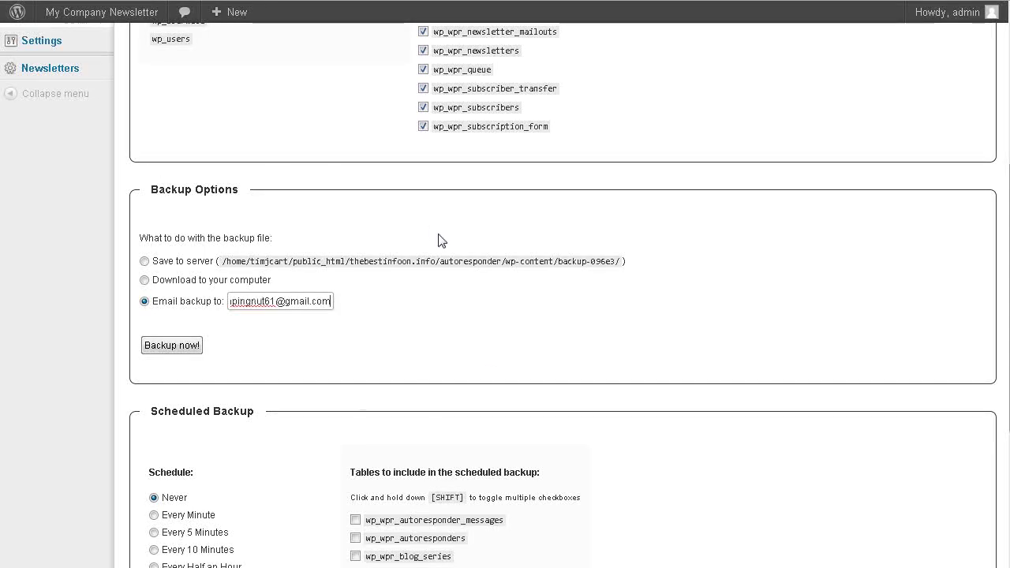
{"action": "scroll", "coordinate": [269, 294], "scroll_direction": "down", "scroll_amount": 3}
{"action": "scroll", "coordinate": [289, 294], "scroll_direction": "up", "scroll_amount": 10}
{"action": "scroll", "coordinate": [482, 205], "scroll_direction": "down", "scroll_amount": 5}
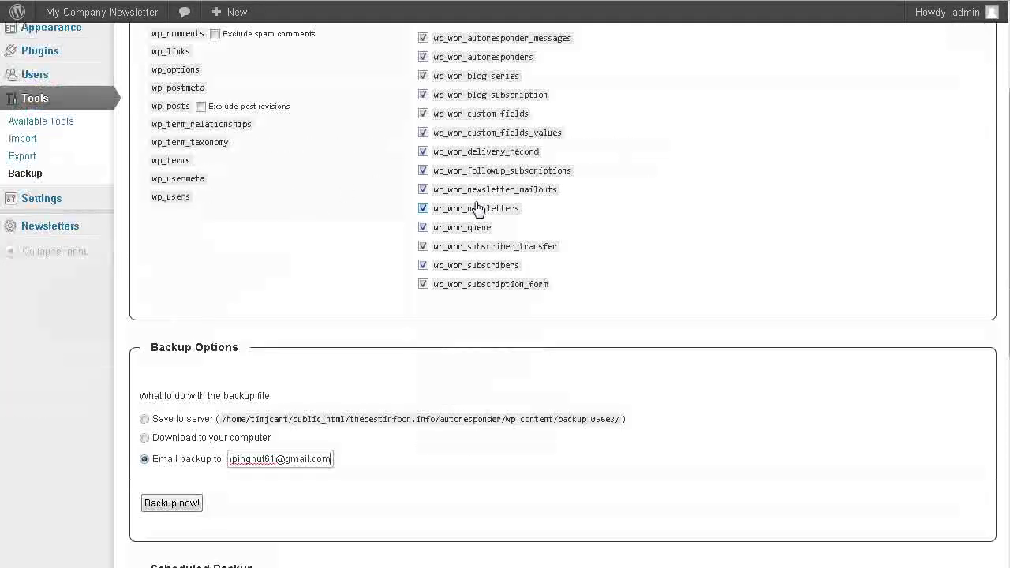
{"action": "scroll", "coordinate": [434, 119], "scroll_direction": "down", "scroll_amount": 5}
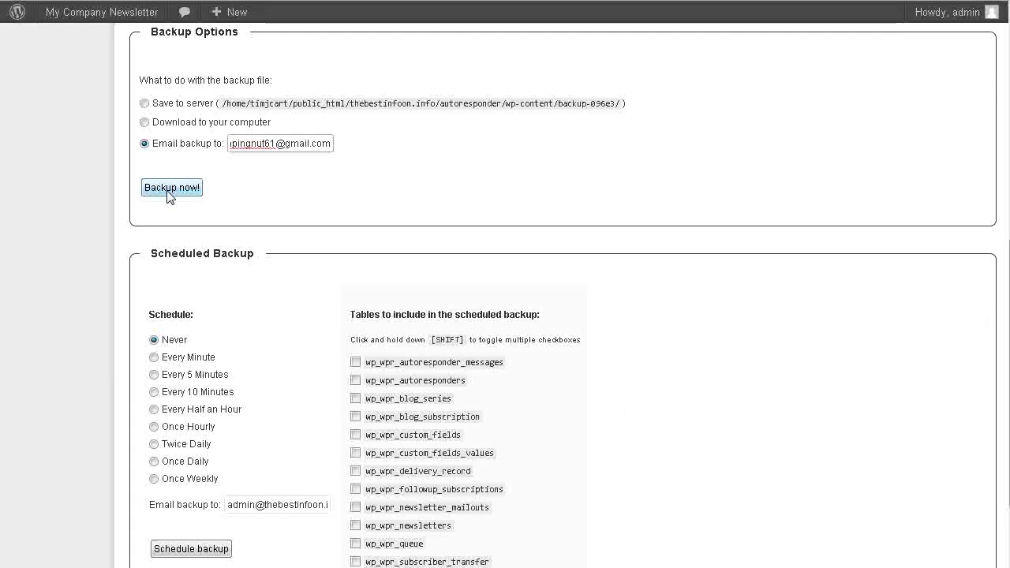
Schedule a Once Daily backup that includes every optional table except wp_wpr_subscription_form, and save the schedule
{"action": "scroll", "coordinate": [395, 158], "scroll_direction": "up", "scroll_amount": 4}
{"action": "scroll", "coordinate": [435, 178], "scroll_direction": "down", "scroll_amount": 5}
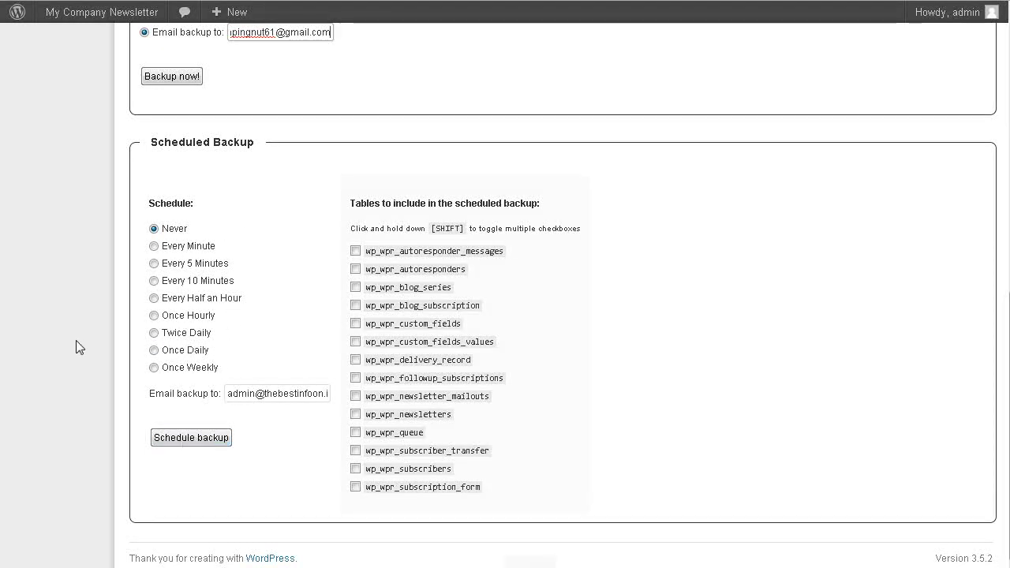
{"action": "left_click", "coordinate": [154, 350]}
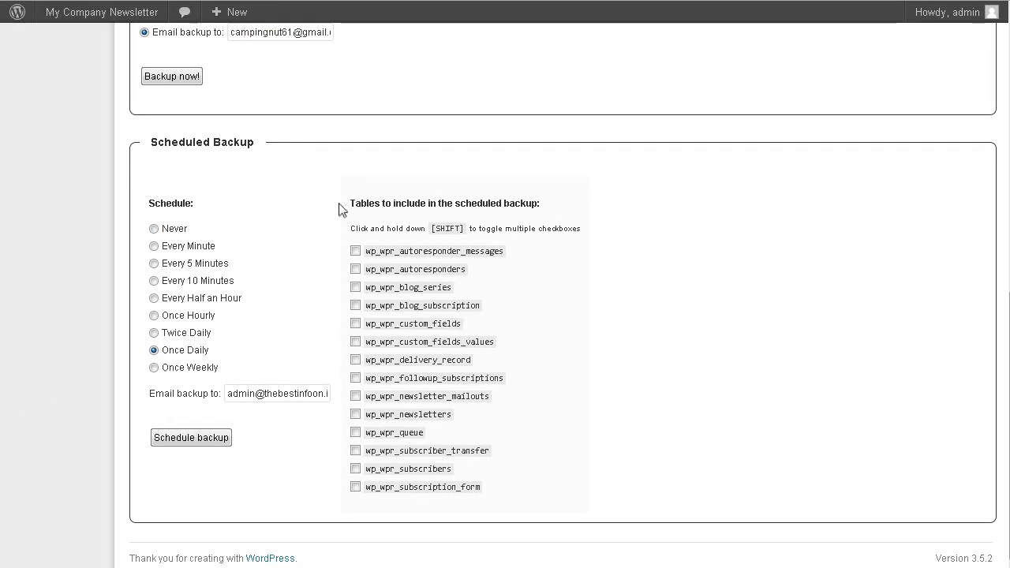
{"action": "left_click", "coordinate": [355, 252]}
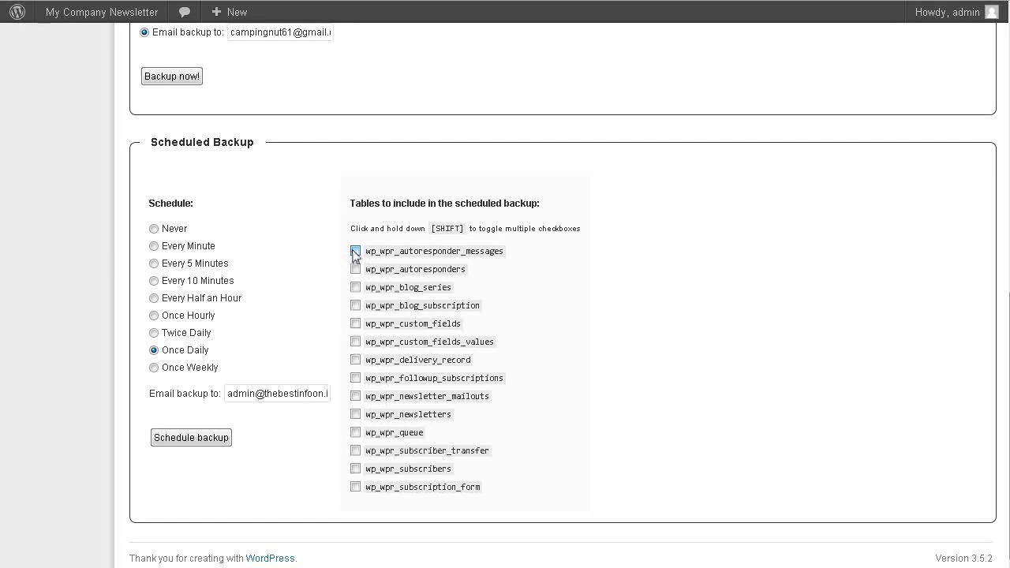
{"action": "left_click", "coordinate": [355, 270]}
{"action": "left_click", "coordinate": [355, 288]}
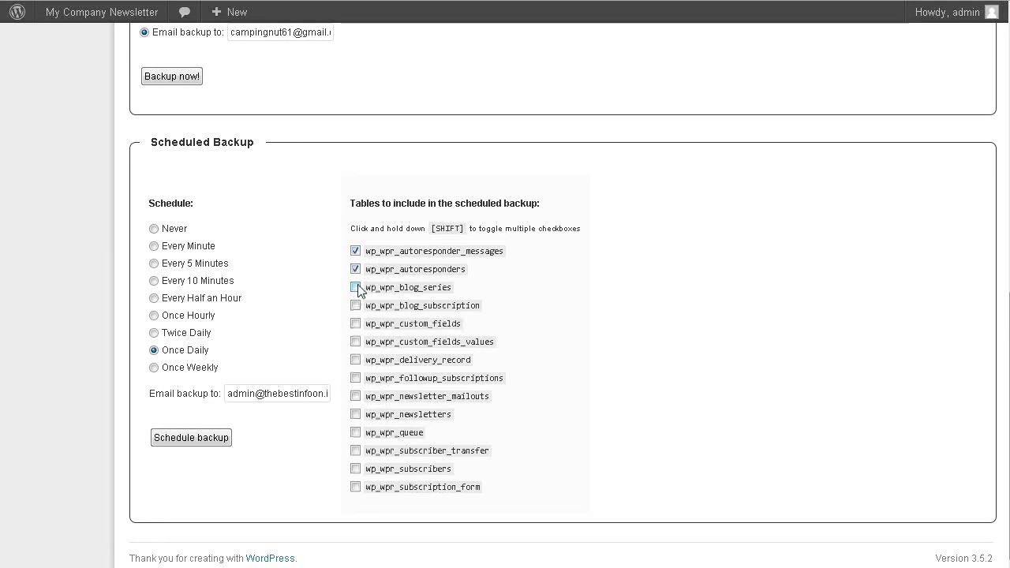
{"action": "left_click", "coordinate": [355, 306]}
{"action": "left_click", "coordinate": [356, 341]}
{"action": "left_click", "coordinate": [355, 360]}
{"action": "left_click", "coordinate": [355, 378]}
{"action": "left_click", "coordinate": [355, 397]}
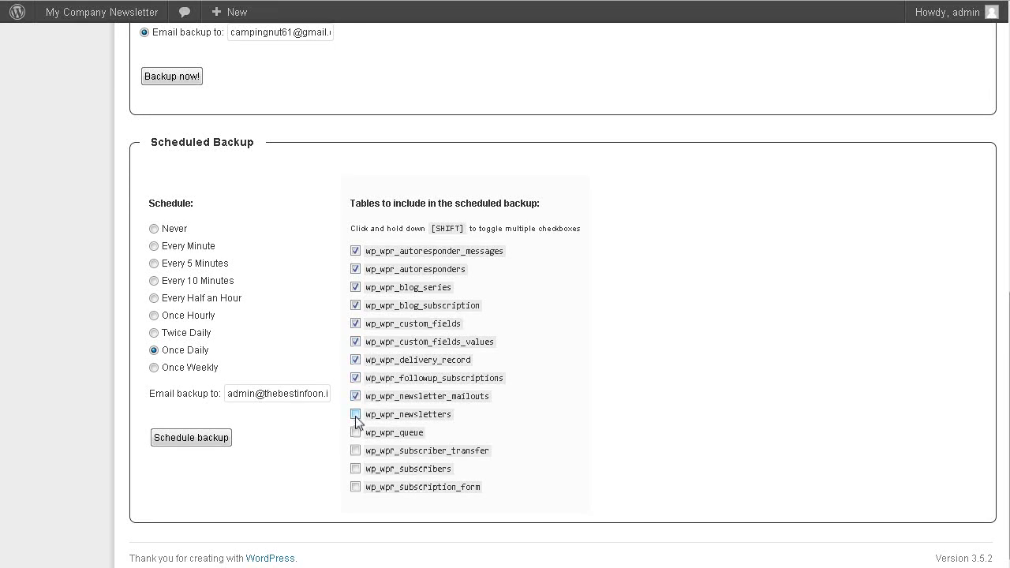
{"action": "left_click", "coordinate": [355, 415]}
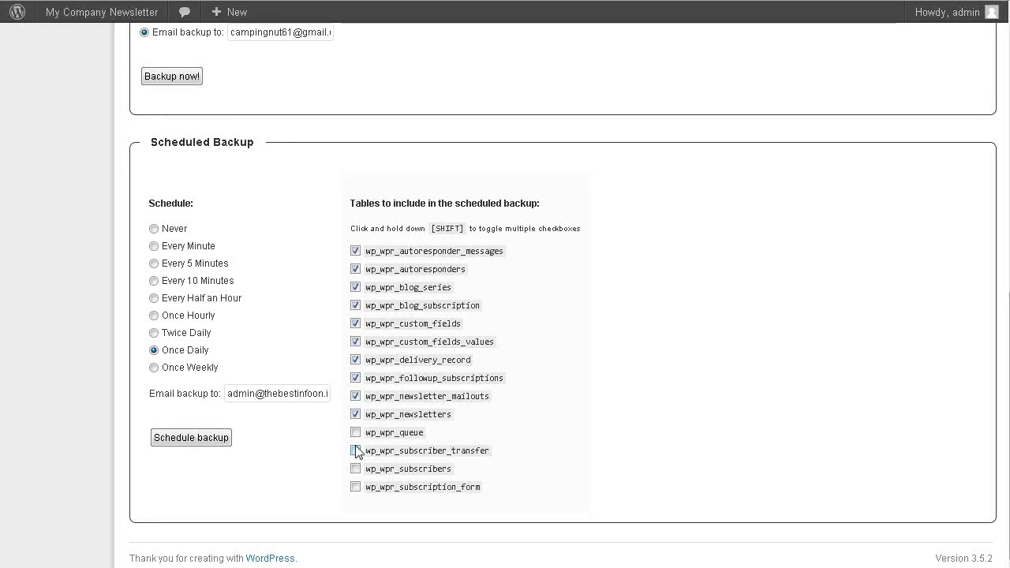
{"action": "left_click", "coordinate": [355, 433]}
{"action": "left_click", "coordinate": [355, 450]}
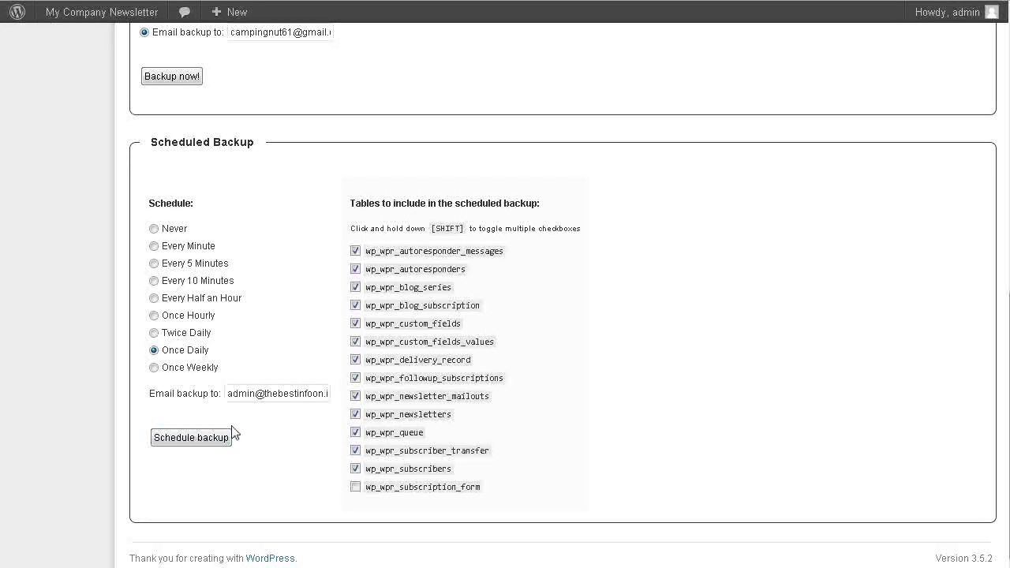
{"action": "left_click", "coordinate": [197, 443]}
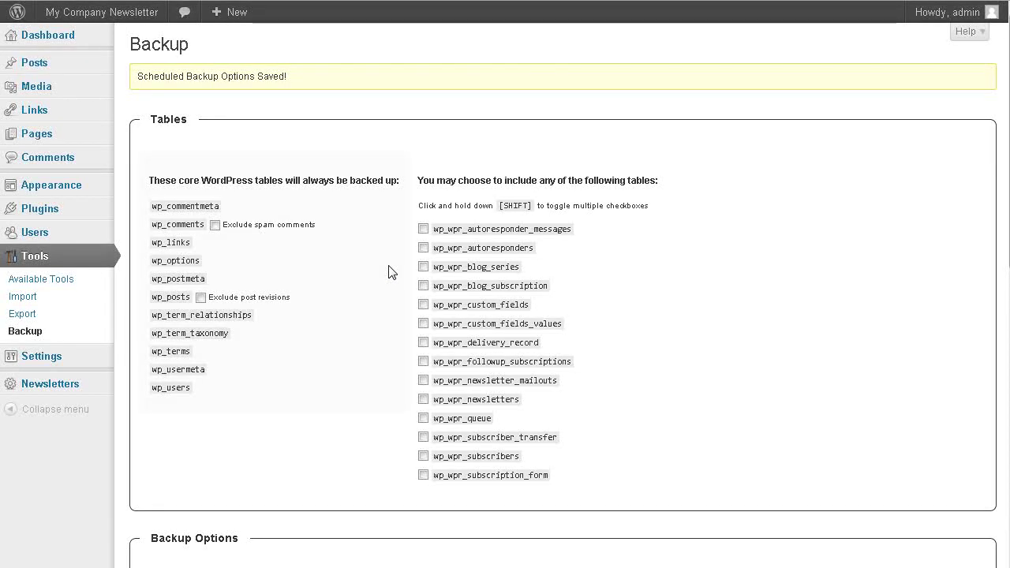
Include all optional wp_wpr tables again in the immediate backup on the reloaded Backup page
{"action": "scroll", "coordinate": [387, 271], "scroll_direction": "down", "scroll_amount": 4}
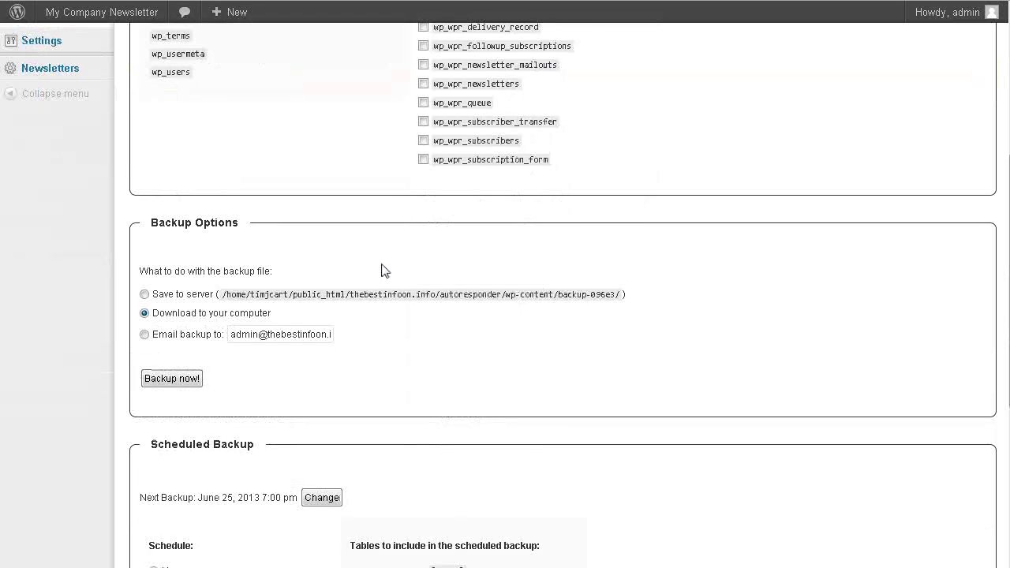
{"action": "scroll", "coordinate": [384, 269], "scroll_direction": "up", "scroll_amount": 2}
{"action": "scroll", "coordinate": [385, 269], "scroll_direction": "up", "scroll_amount": 2}
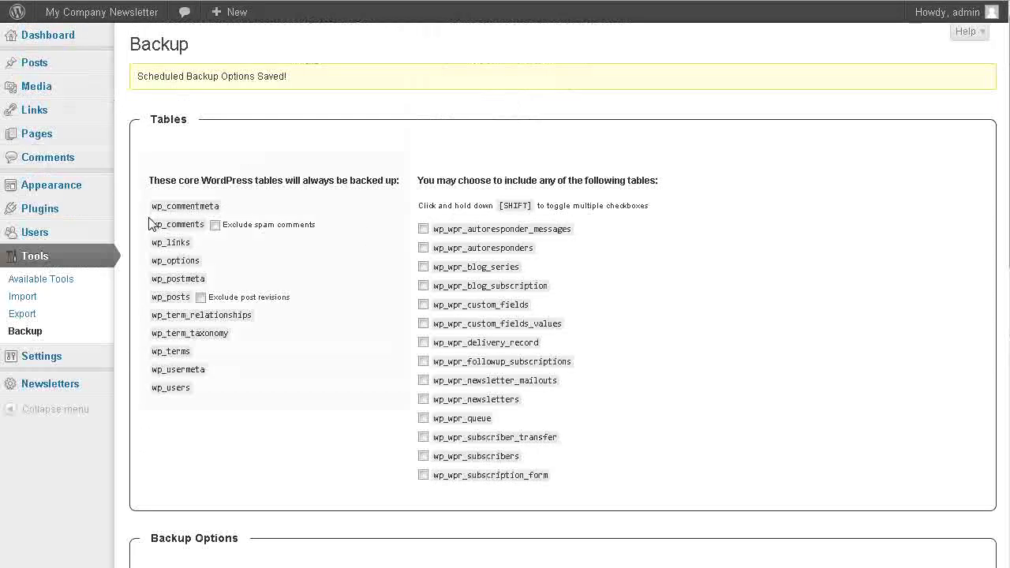
{"action": "left_click", "coordinate": [423, 229]}
{"action": "left_click", "coordinate": [423, 267]}
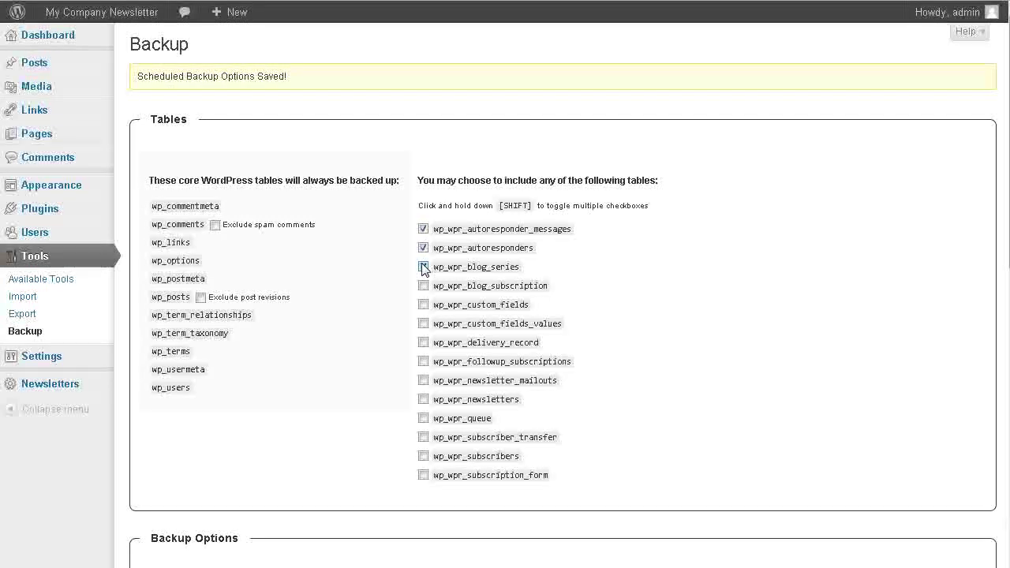
{"action": "left_click", "coordinate": [423, 287]}
{"action": "left_click", "coordinate": [423, 306]}
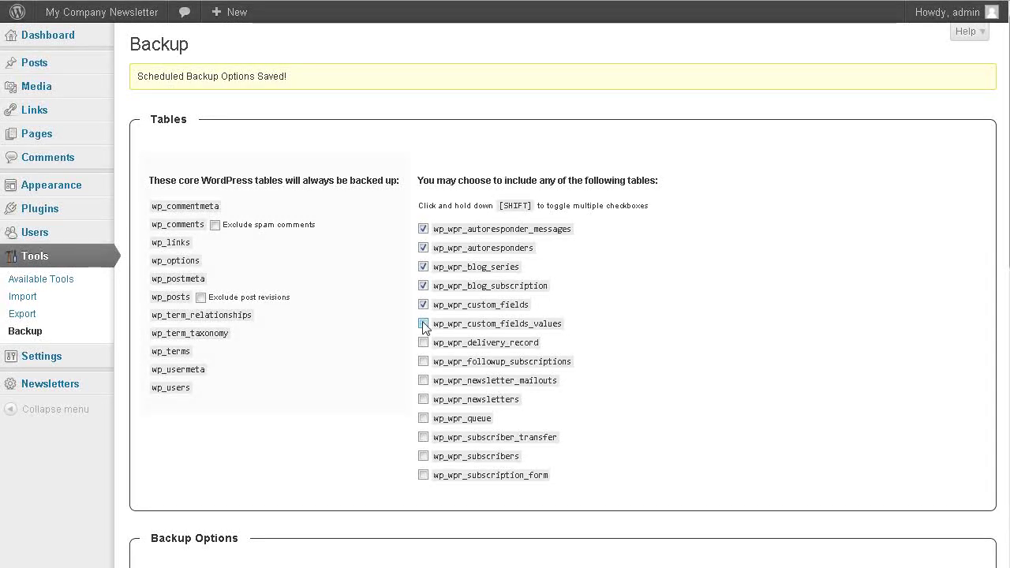
{"action": "left_click", "coordinate": [423, 342]}
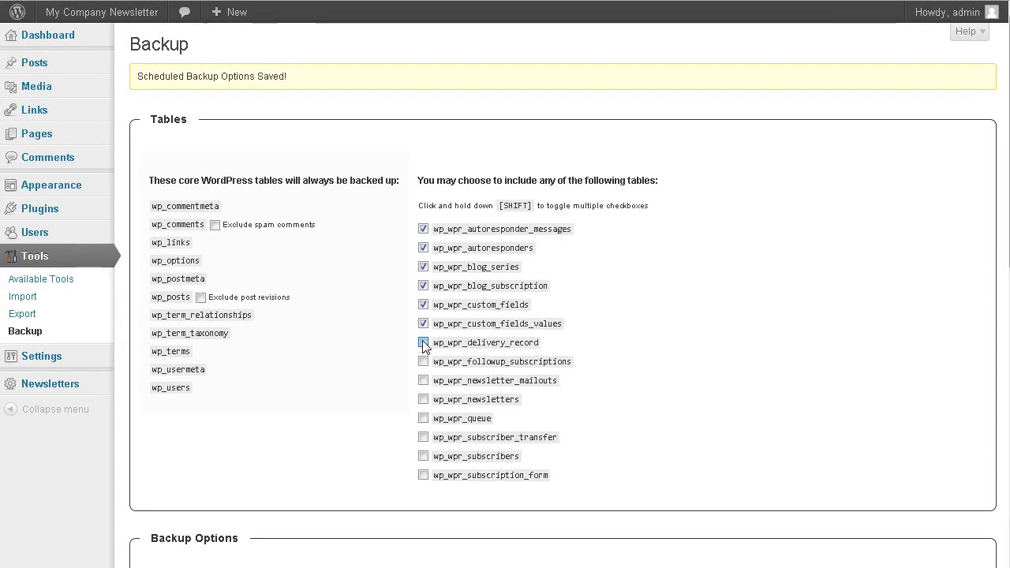
{"action": "left_click", "coordinate": [423, 380]}
{"action": "left_click", "coordinate": [423, 400]}
{"action": "left_click", "coordinate": [424, 419]}
{"action": "left_click", "coordinate": [423, 456]}
Run the backup immediately with the Download to your computer option
{"action": "scroll", "coordinate": [355, 397], "scroll_direction": "down", "scroll_amount": 2}
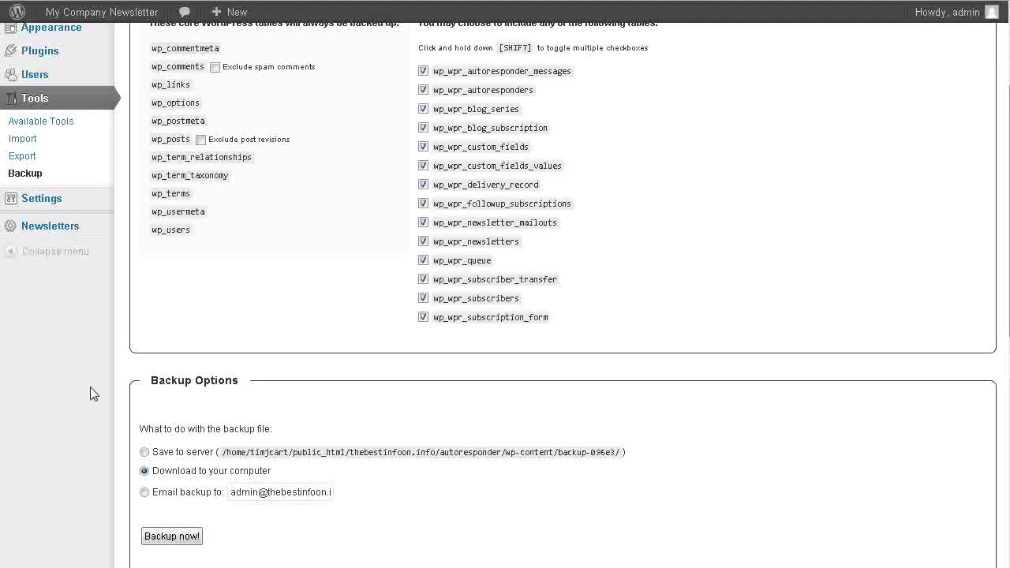
{"action": "scroll", "coordinate": [158, 379], "scroll_direction": "down", "scroll_amount": 2}
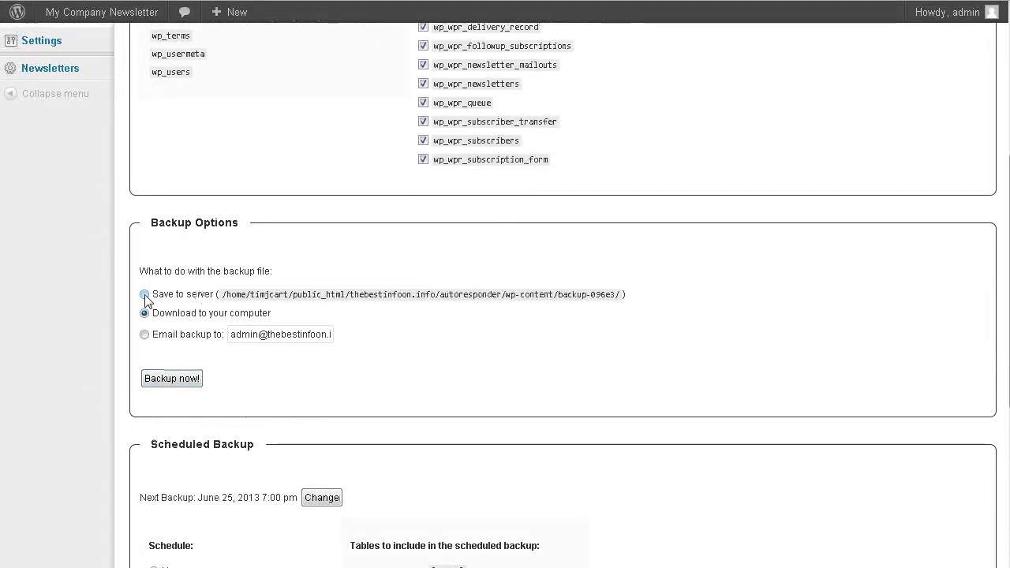
{"action": "left_click", "coordinate": [192, 382]}
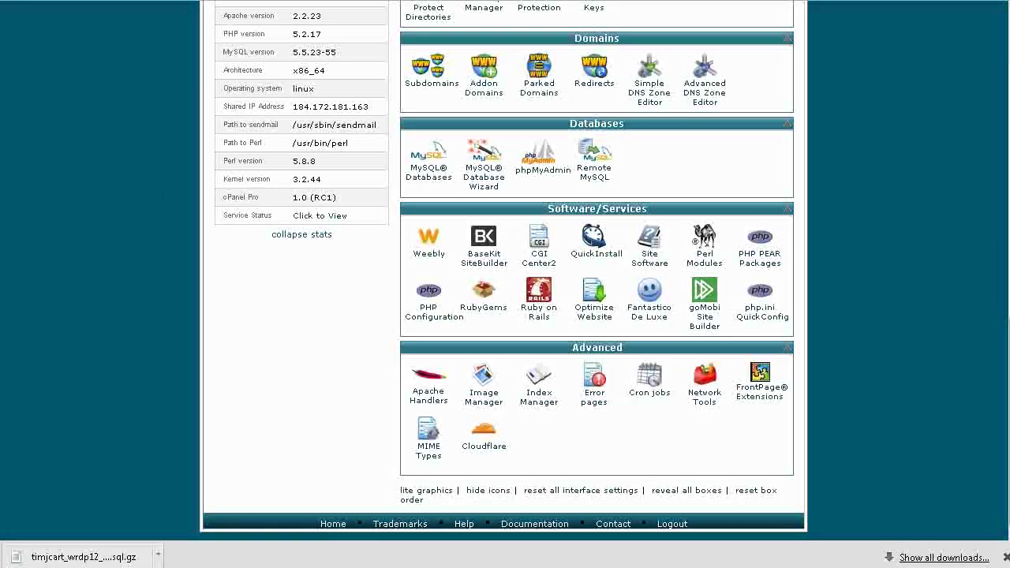
Switch to cPanel and open phpMyAdmin from its database tools
{"action": "left_click", "coordinate": [542, 163]}
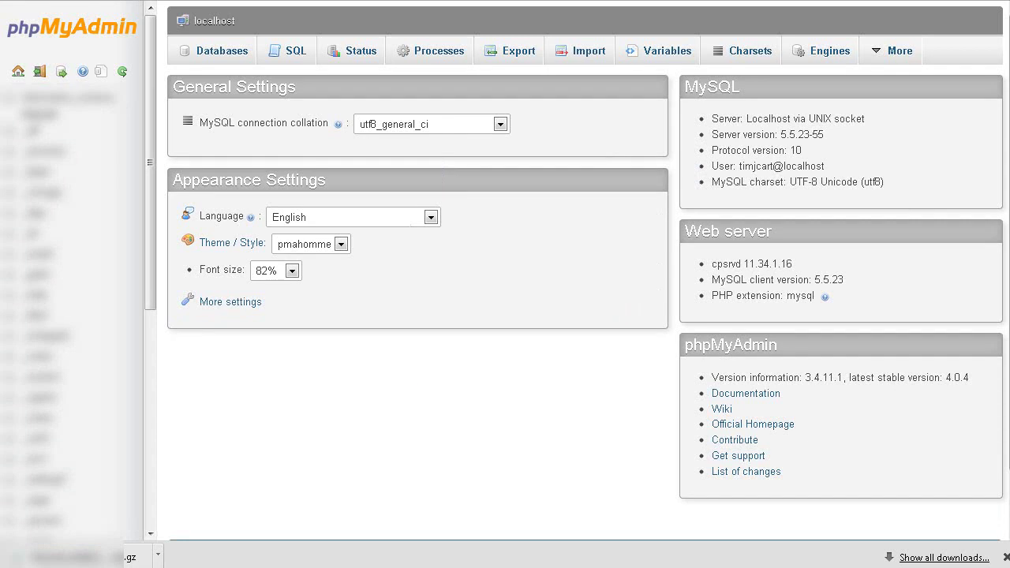
Open the timjcart_wrdp12 database and drop all of its tables, confirming the deletion
{"action": "scroll", "coordinate": [119, 225], "scroll_direction": "down", "scroll_amount": 5}
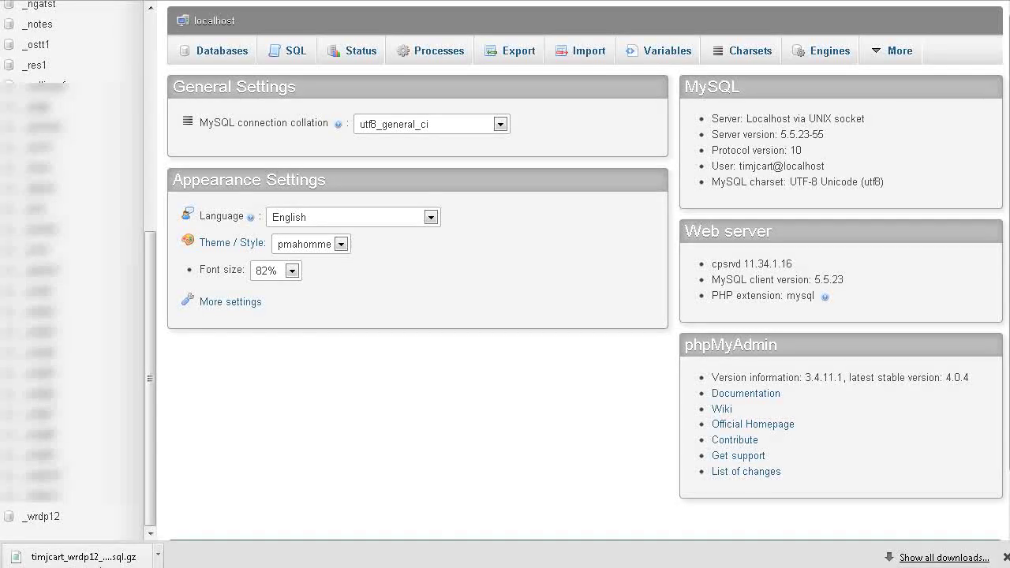
{"action": "left_click", "coordinate": [49, 519]}
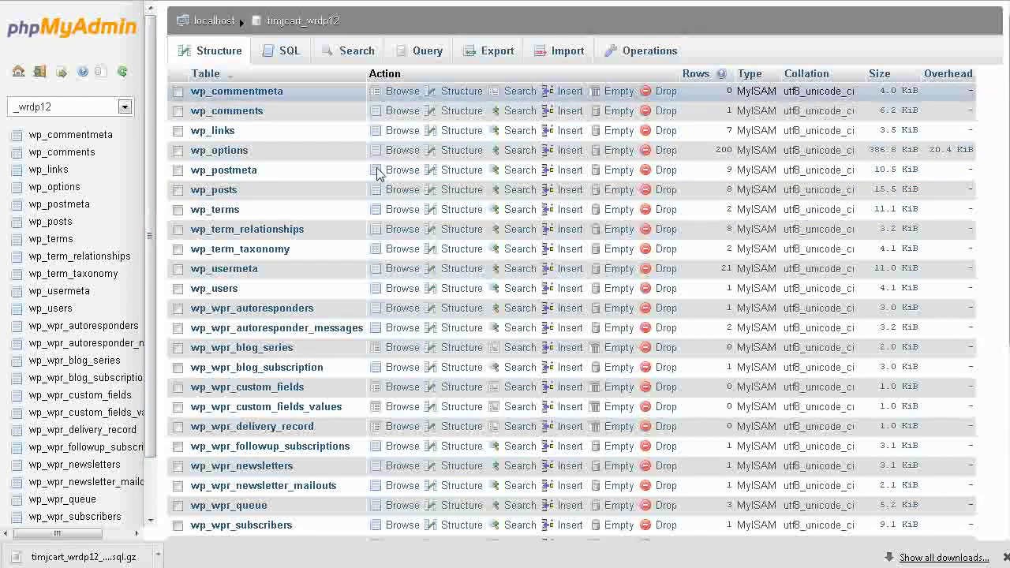
{"action": "scroll", "coordinate": [426, 253], "scroll_direction": "down", "scroll_amount": 4}
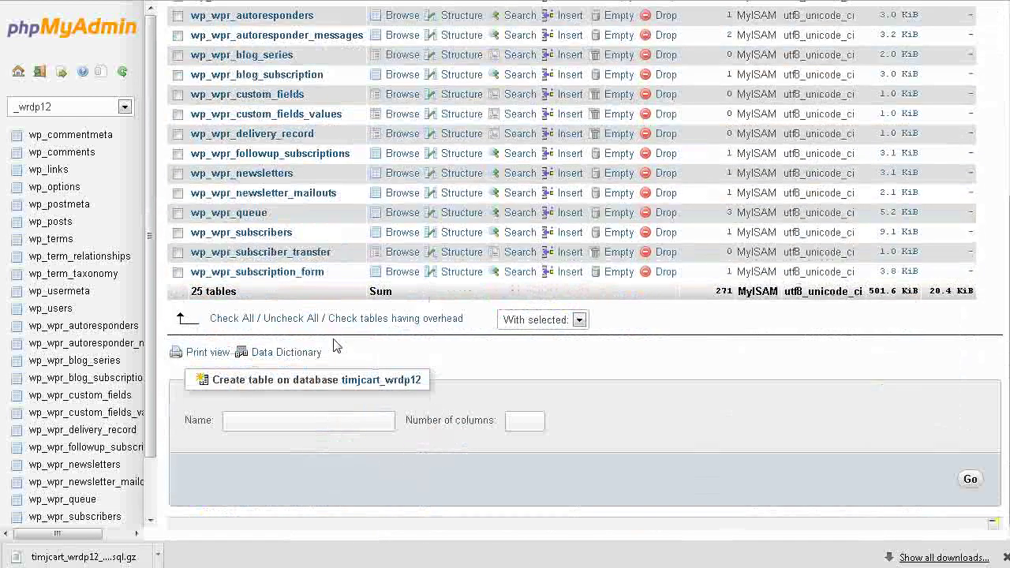
{"action": "left_click", "coordinate": [233, 319]}
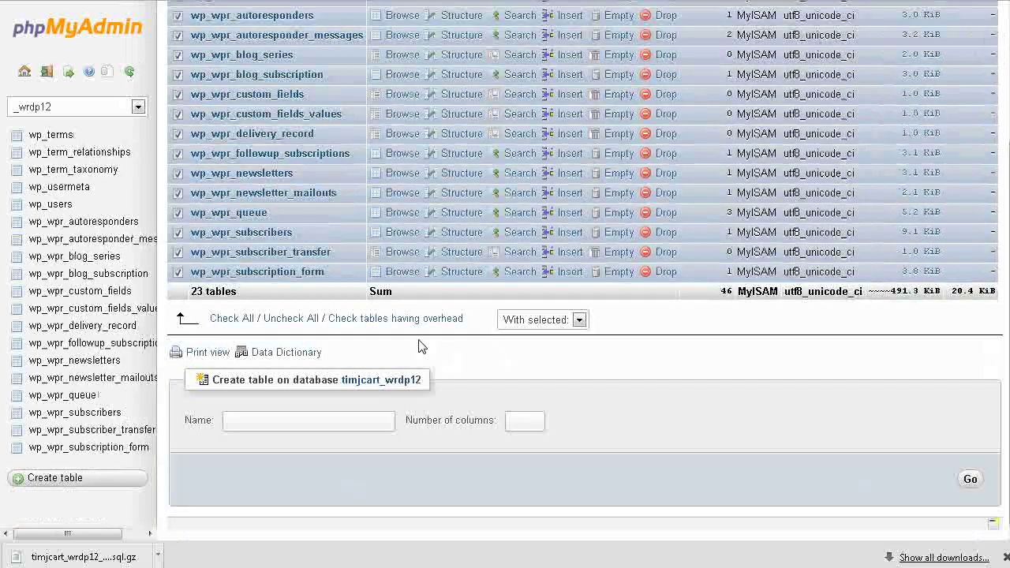
{"action": "left_click", "coordinate": [578, 320]}
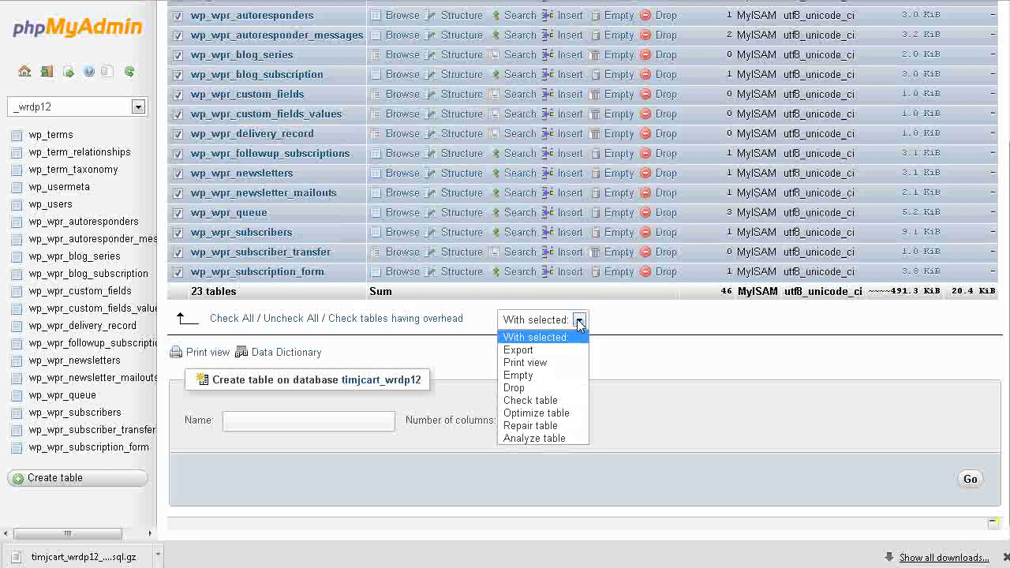
{"action": "left_click", "coordinate": [565, 387]}
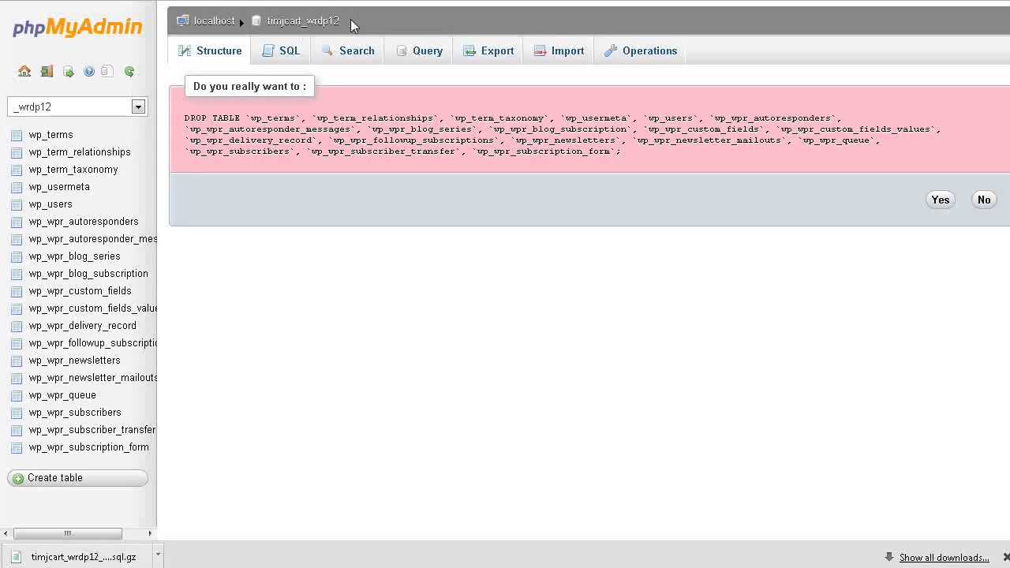
{"action": "left_click", "coordinate": [938, 199]}
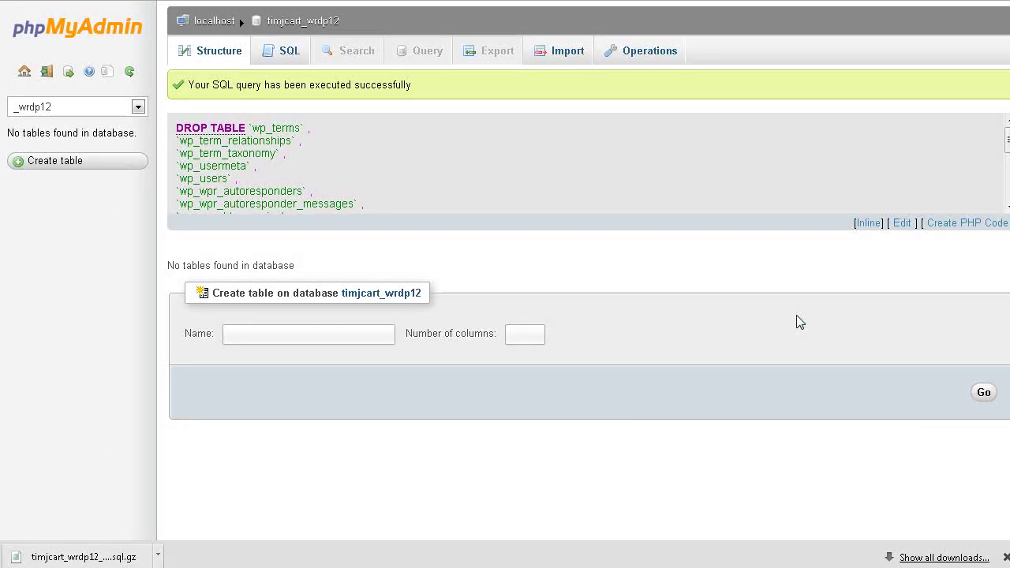
Check the emptied database's structure, and switch to the WordPress admin to load its Dashboard
{"action": "left_click", "coordinate": [211, 52]}
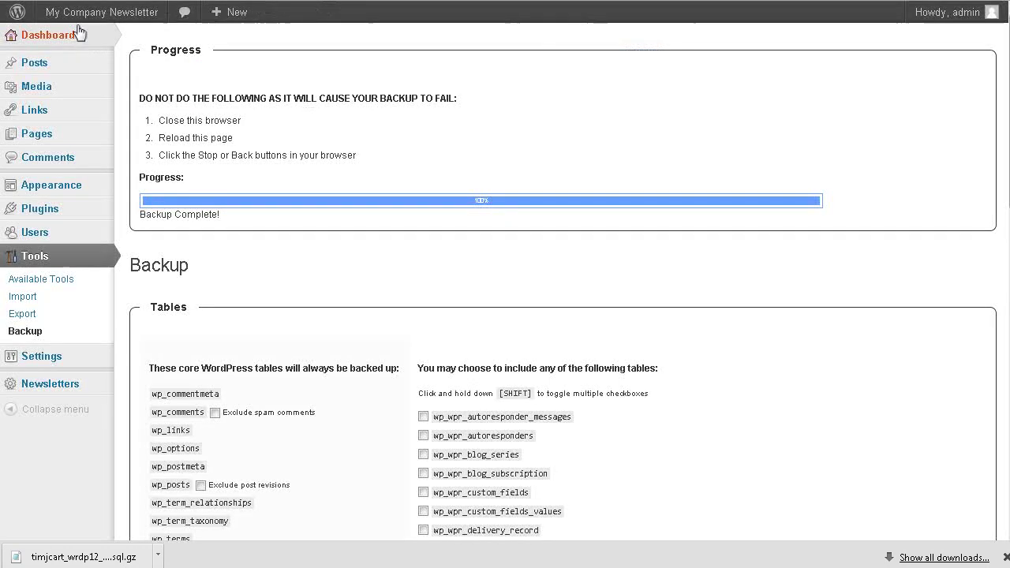
{"action": "left_click", "coordinate": [92, 50]}
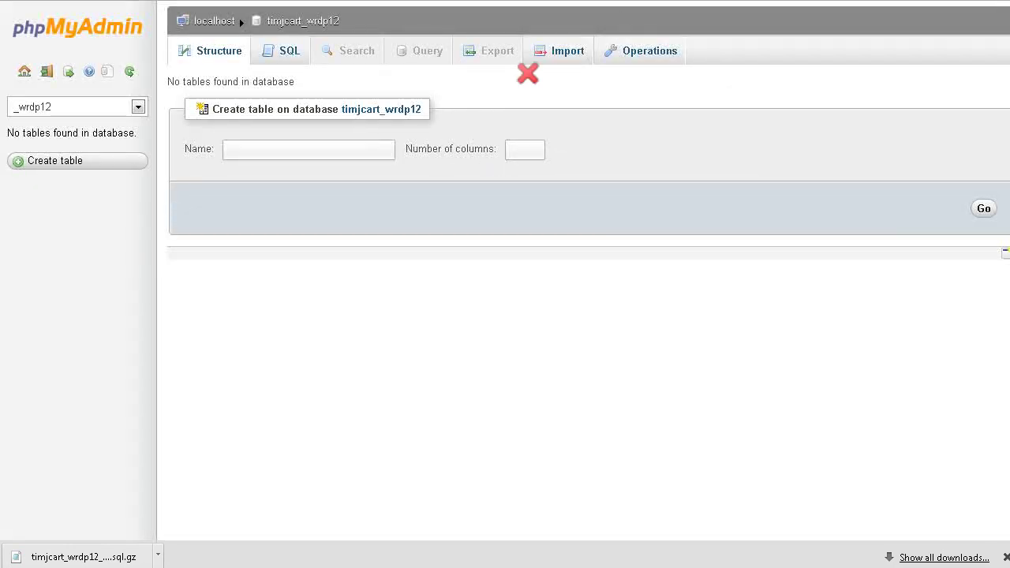
Import the backup file timjcart_wrdp12_wp_20130624_834.sql.gz into the empty timjcart_wrdp12 database in phpMyAdmin and list the restored tables
{"action": "left_click", "coordinate": [564, 53]}
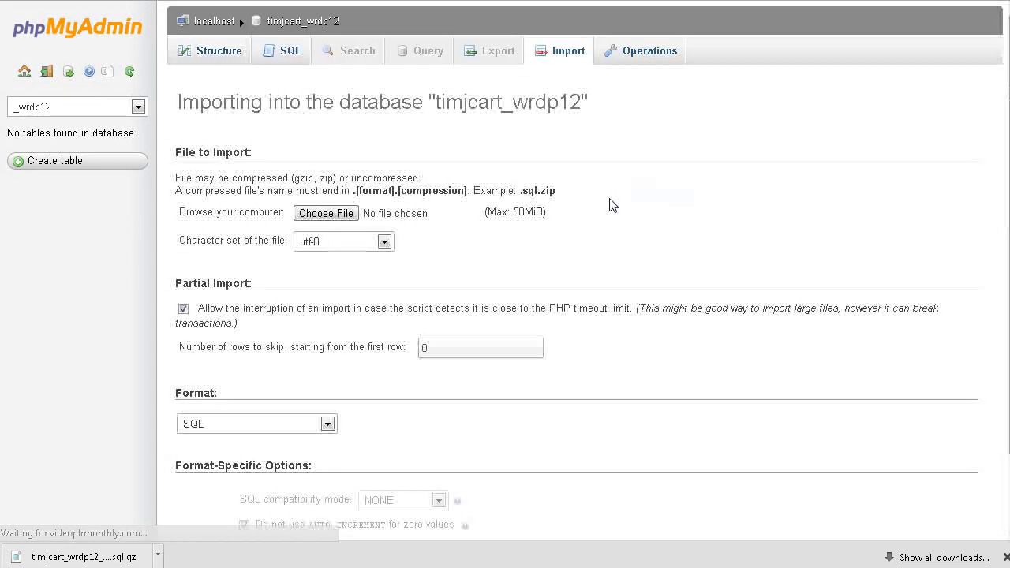
{"action": "left_click", "coordinate": [326, 215]}
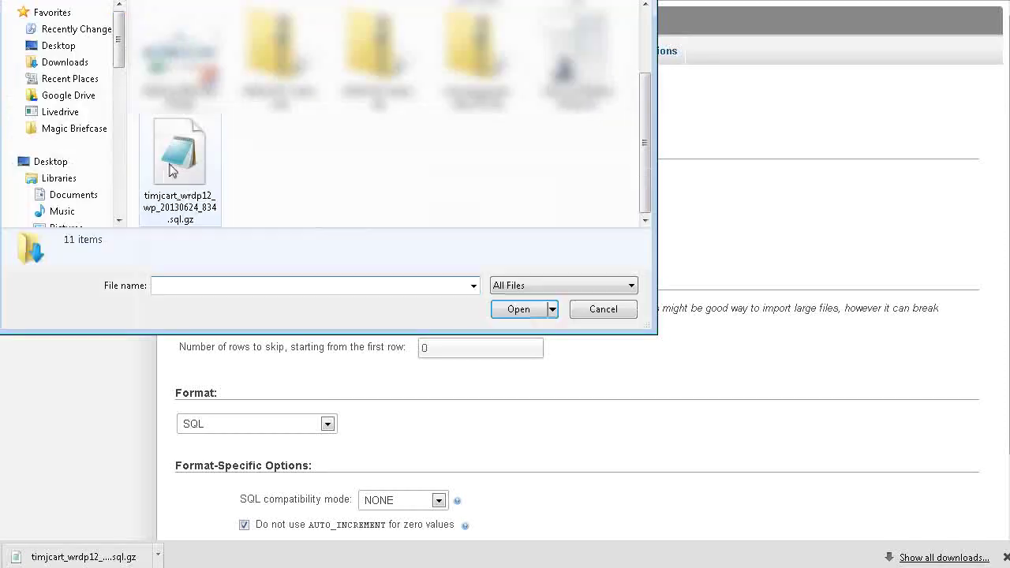
{"action": "left_click", "coordinate": [174, 170]}
{"action": "left_click", "coordinate": [510, 310]}
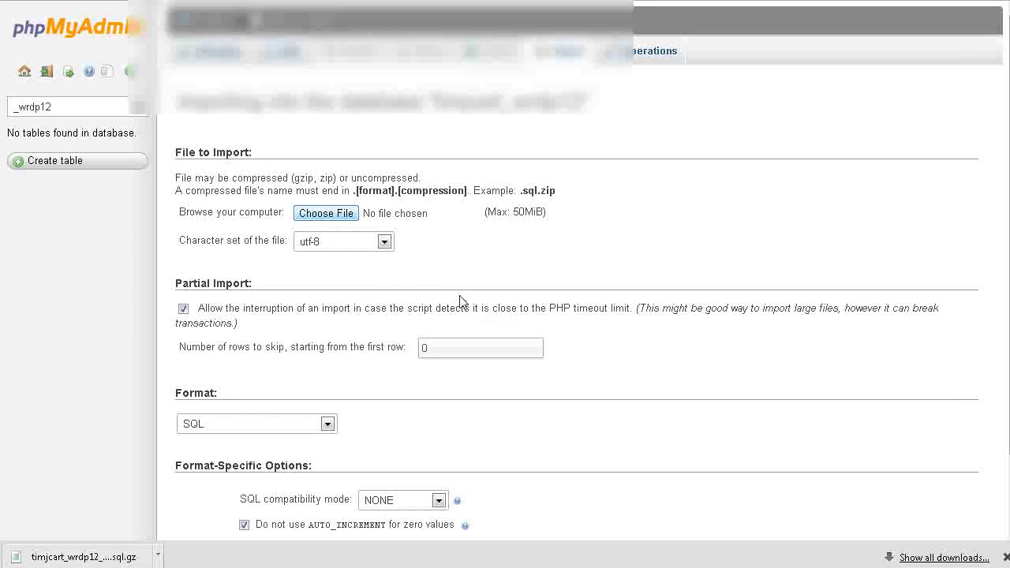
{"action": "scroll", "coordinate": [211, 307], "scroll_direction": "down", "scroll_amount": 2}
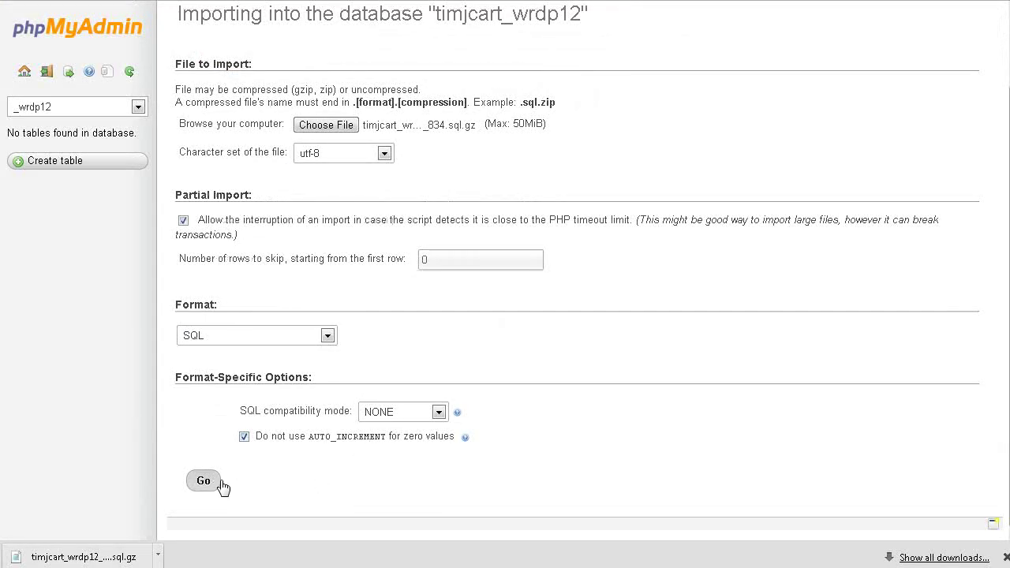
{"action": "left_click", "coordinate": [196, 484]}
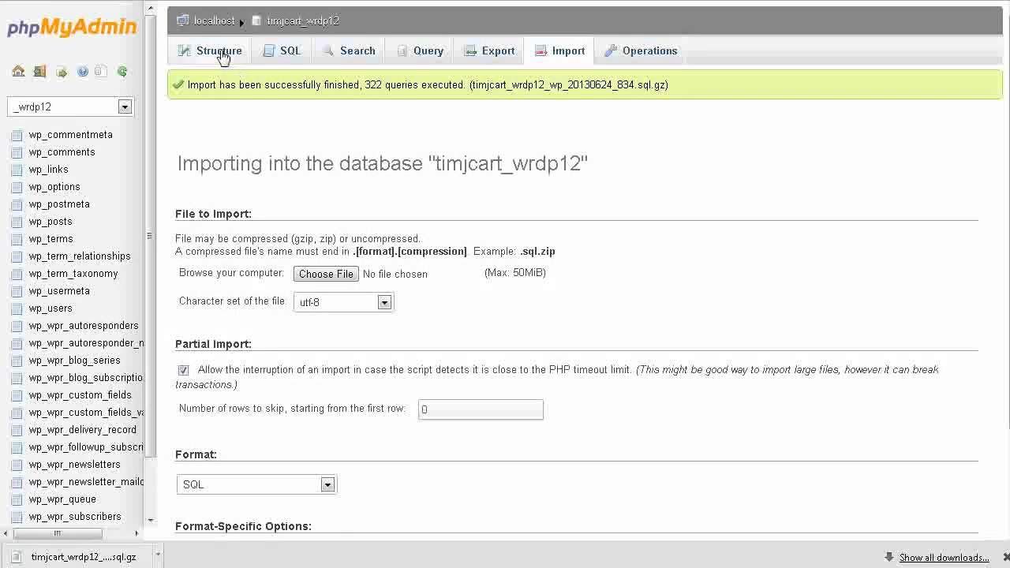
{"action": "left_click", "coordinate": [223, 55]}
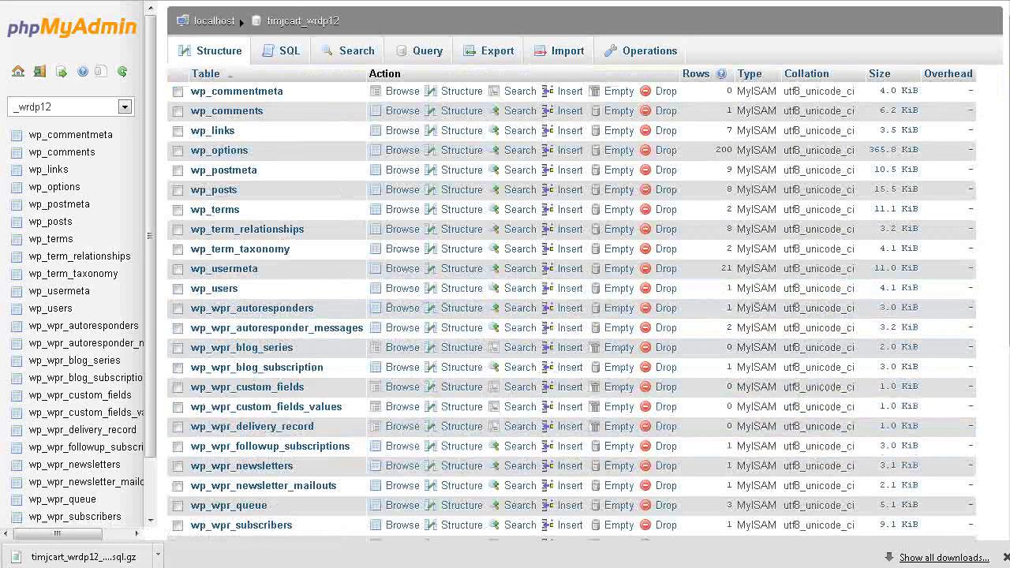
Switch to WordPress, log in from the Already Installed page, and check the restored dashboard and the public My Company Newsletter site
{"action": "left_click", "coordinate": [110, 1]}
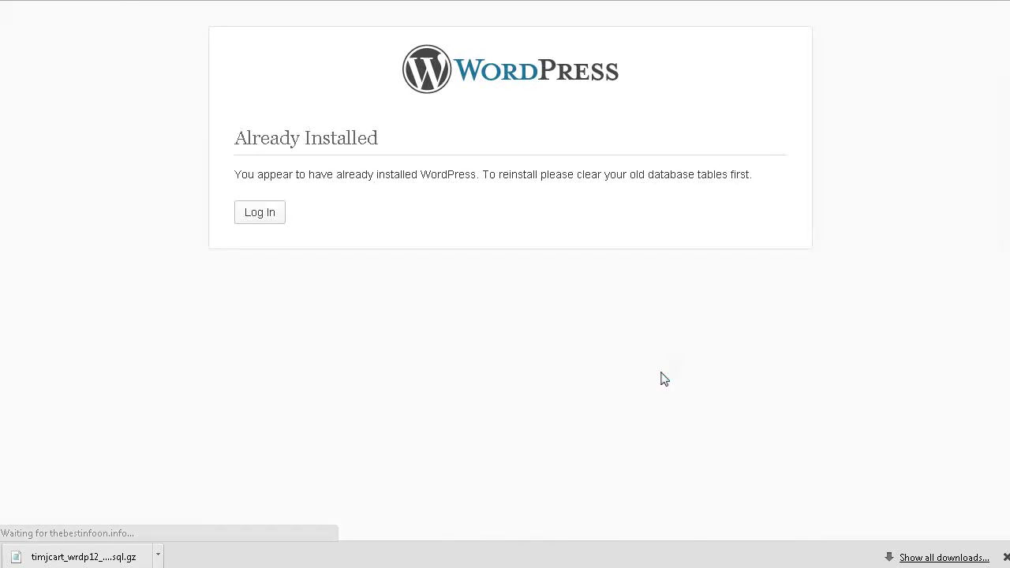
{"action": "left_click", "coordinate": [249, 219]}
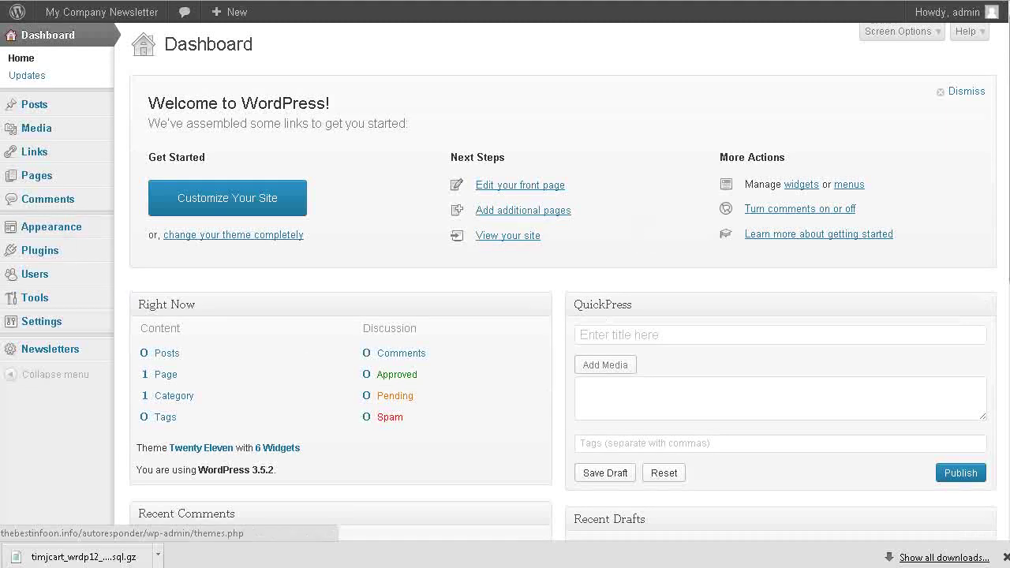
{"action": "mouse_move", "coordinate": [64, 22]}
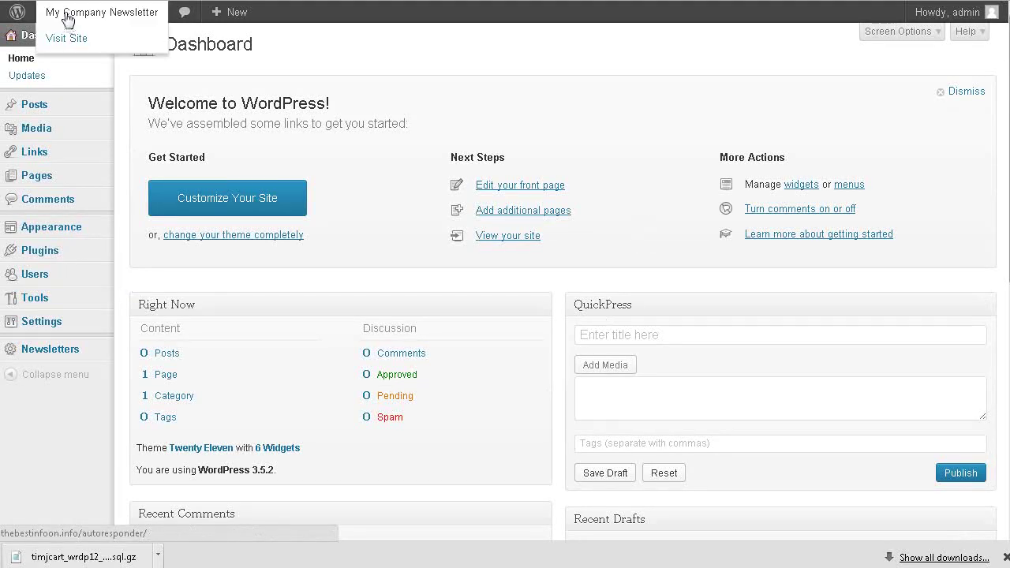
{"action": "left_click", "coordinate": [67, 38]}
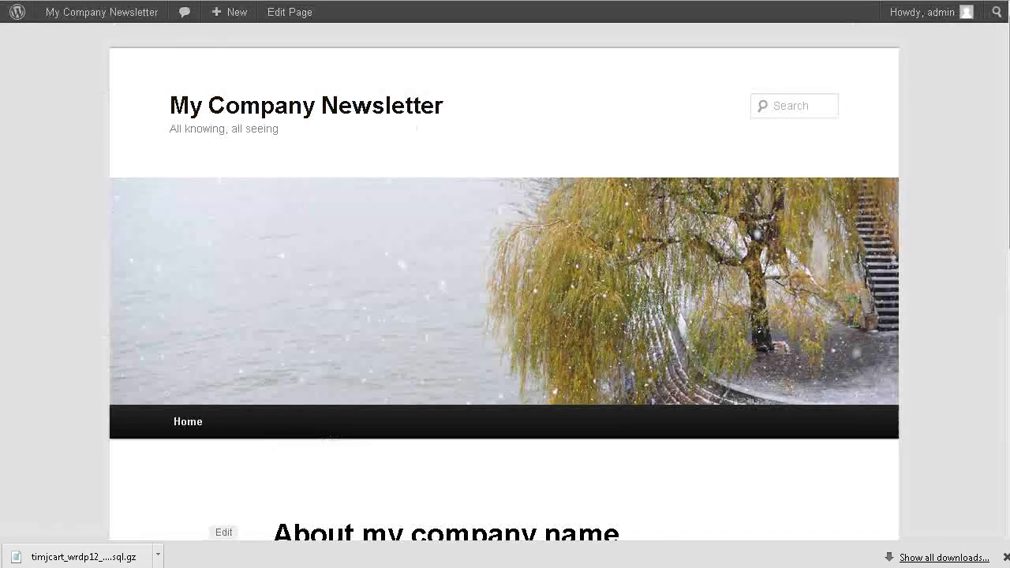
{"action": "key", "text": "alt+Left"}
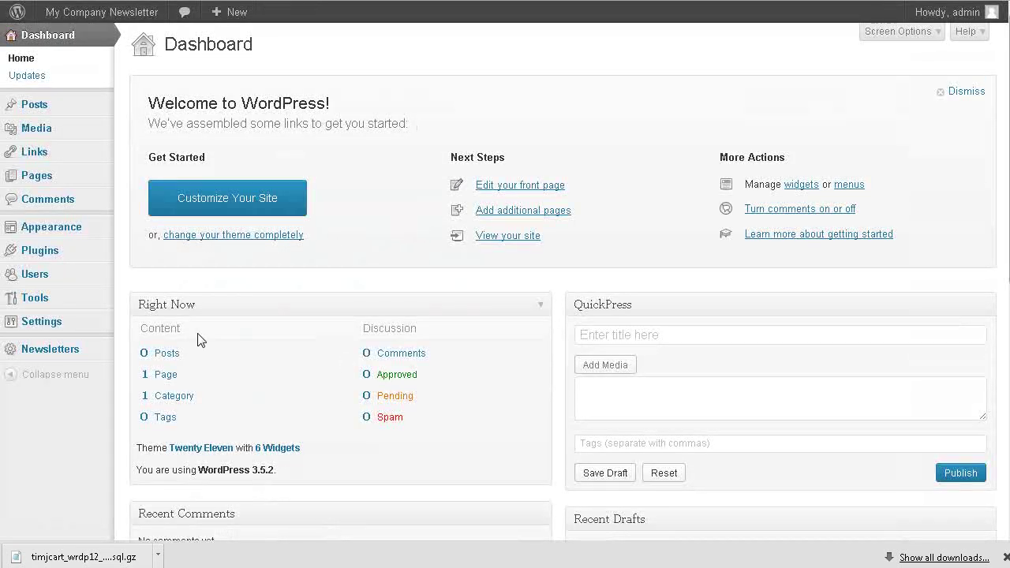